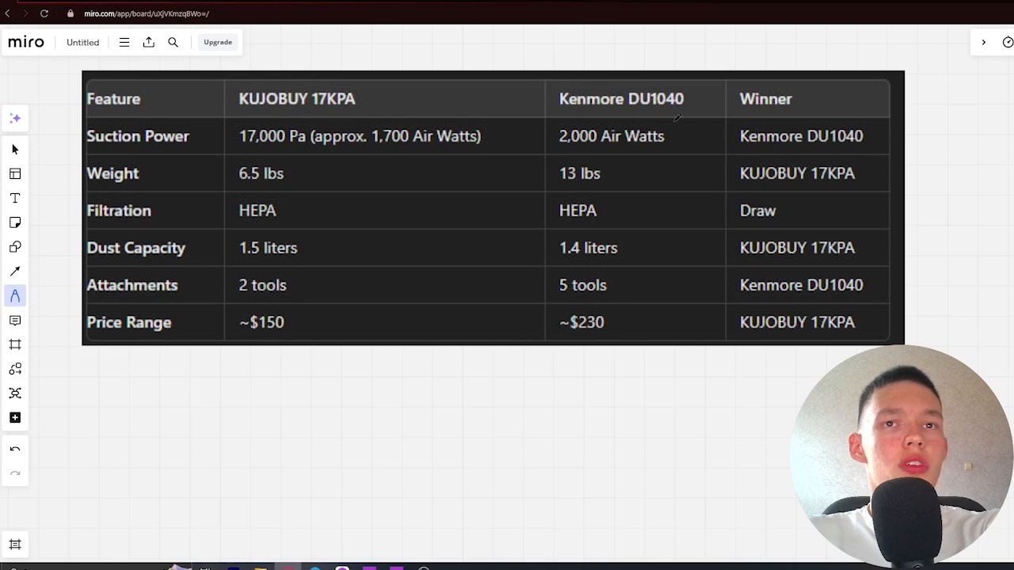
Draw red checks beside 2,000 Air Watts and 6.5 lbs, and a dash by HEPA filtration.
{"action": "left_click_drag", "start_coordinate": [678, 133], "coordinate": [712, 123]}
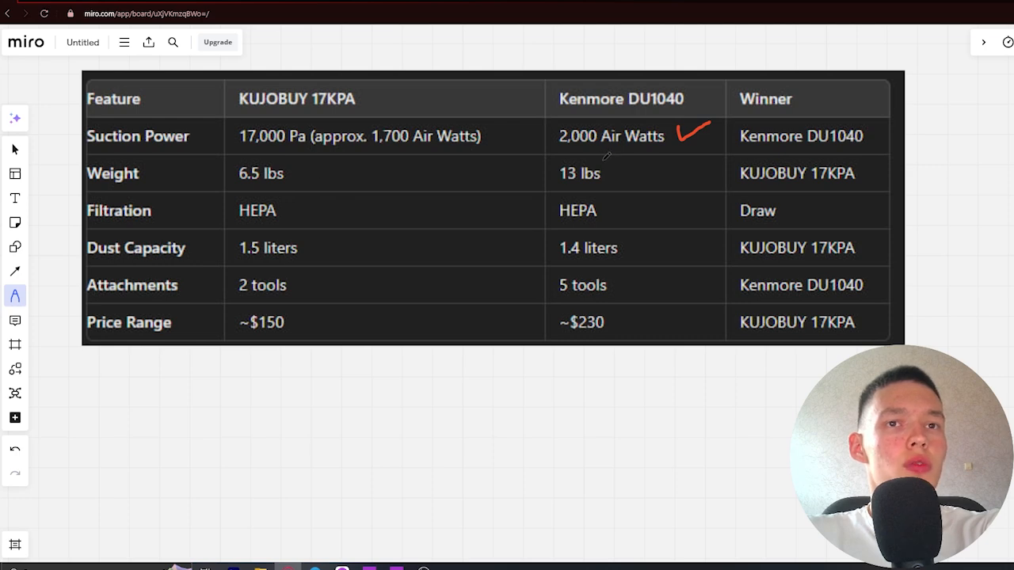
{"action": "left_click_drag", "start_coordinate": [315, 168], "coordinate": [362, 165]}
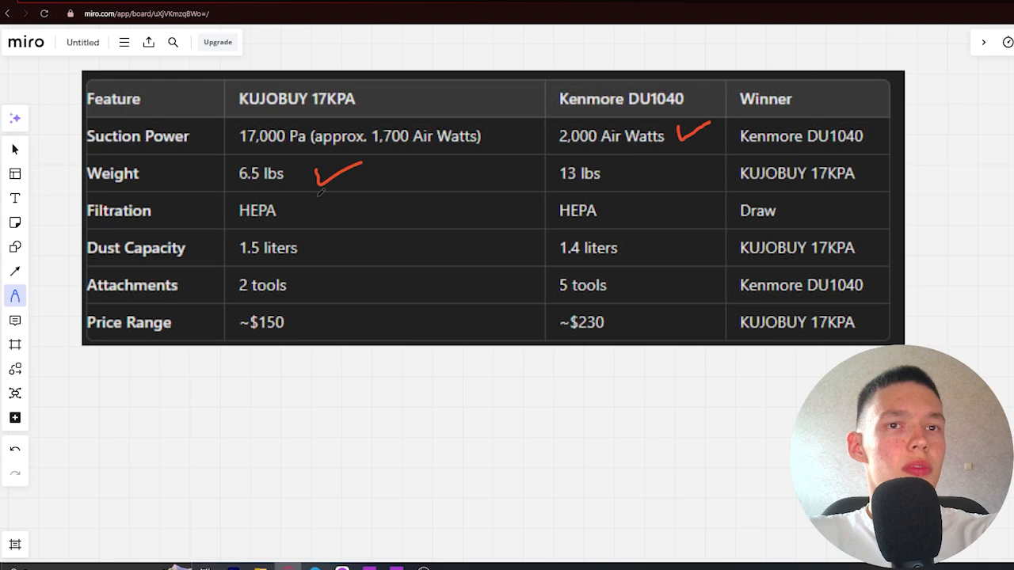
{"action": "mouse_move", "coordinate": [523, 198]}
{"action": "left_mouse_down"}
{"action": "mouse_move", "coordinate": [557, 198]}
{"action": "mouse_move", "coordinate": [570, 212]}
{"action": "left_mouse_up"}
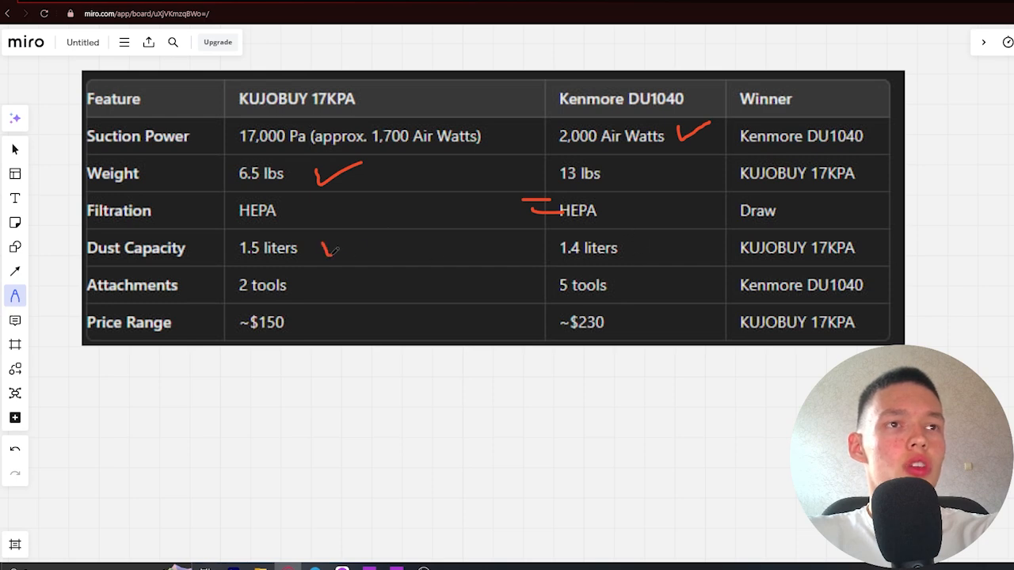
Draw red checks beside 1.5 liters, 5 tools and ~$150, then circle the Kenmore DU1040 header.
{"action": "left_click_drag", "start_coordinate": [323, 243], "coordinate": [364, 241]}
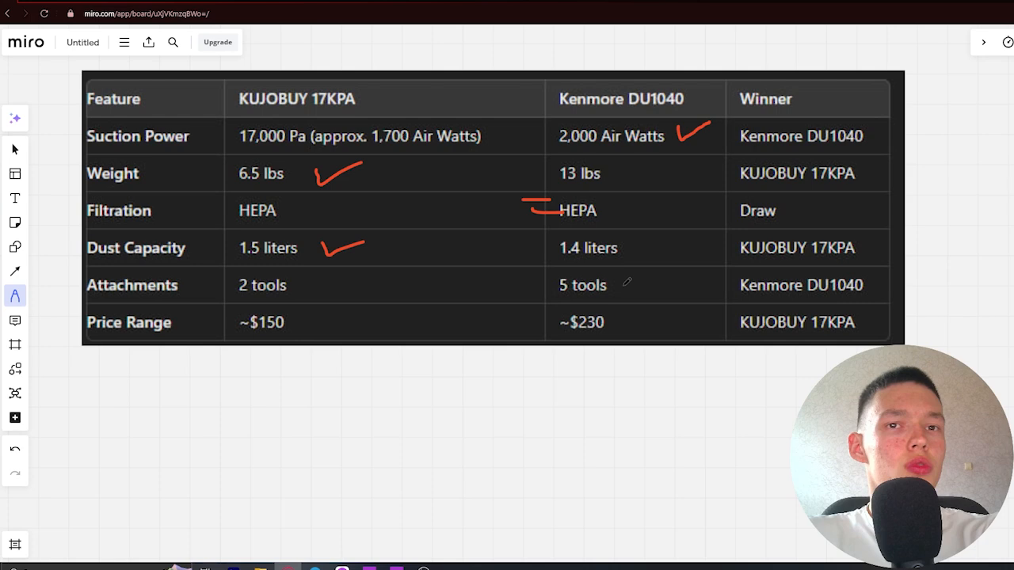
{"action": "left_click_drag", "start_coordinate": [621, 274], "coordinate": [634, 277]}
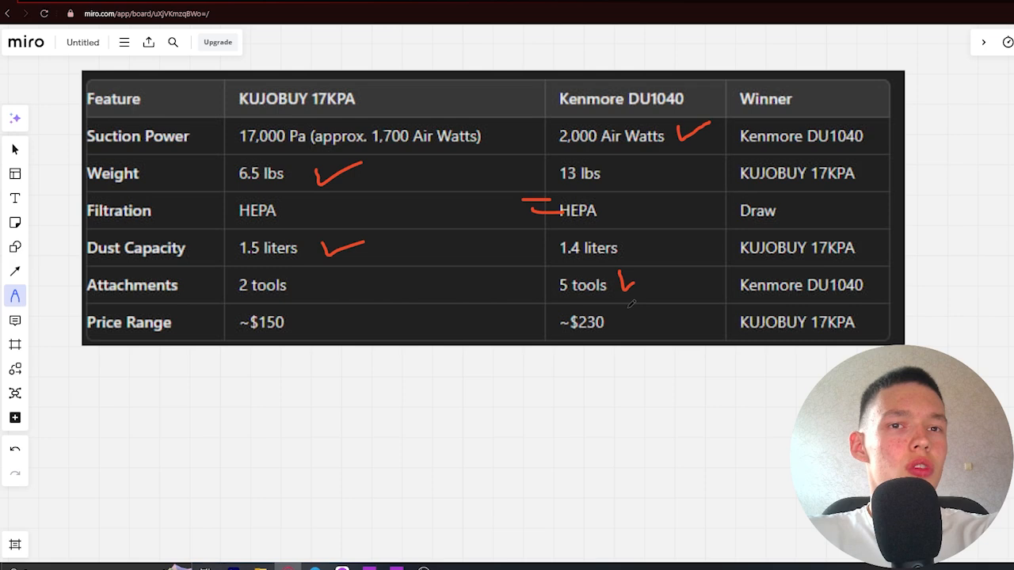
{"action": "left_click_drag", "start_coordinate": [312, 317], "coordinate": [340, 315]}
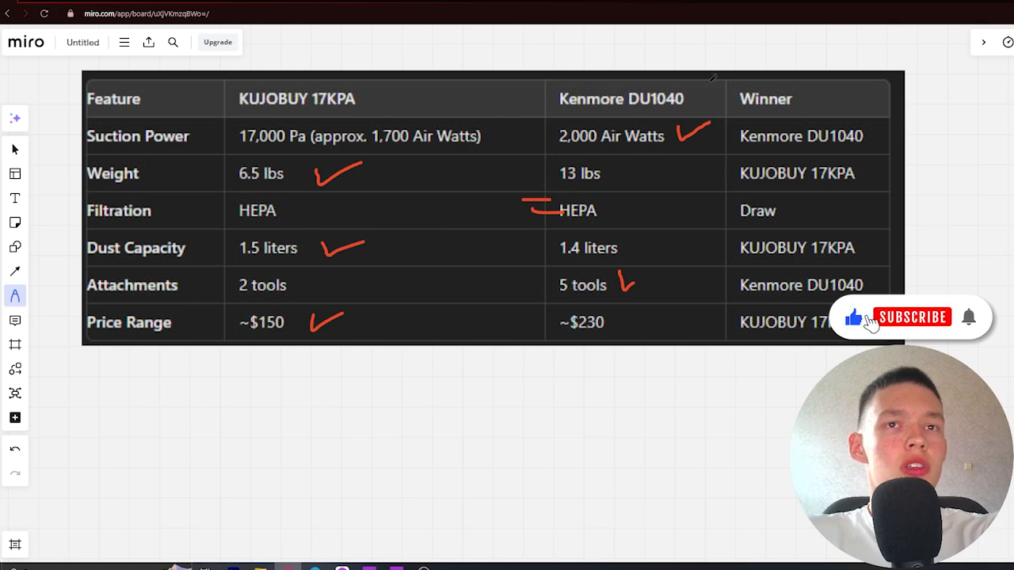
{"action": "left_click_drag", "start_coordinate": [713, 77], "coordinate": [717, 79]}
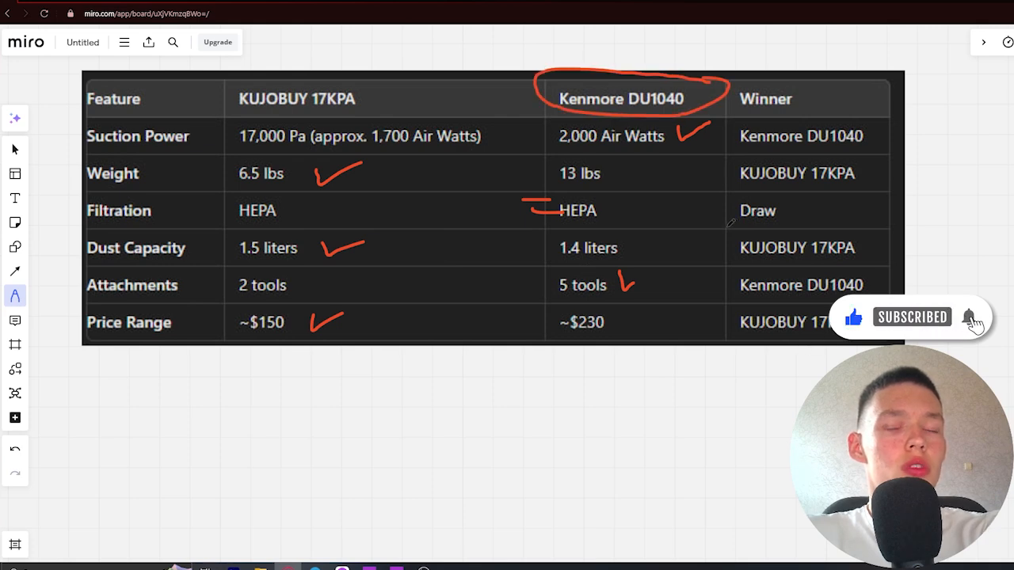